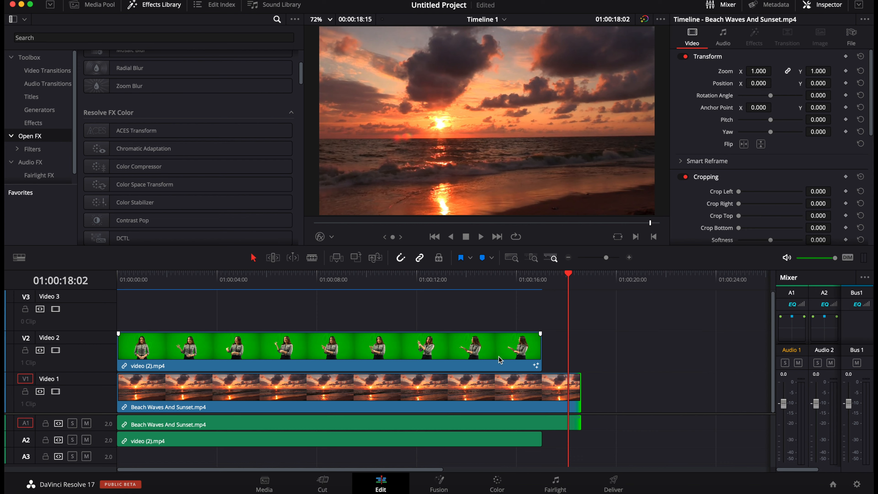
Trim the end of the Beach Waves And Sunset.mp4 clip to match the green-screen clip's end, and save the project.
key("super+s")
left_click_drag(580, 390, 542, 391)
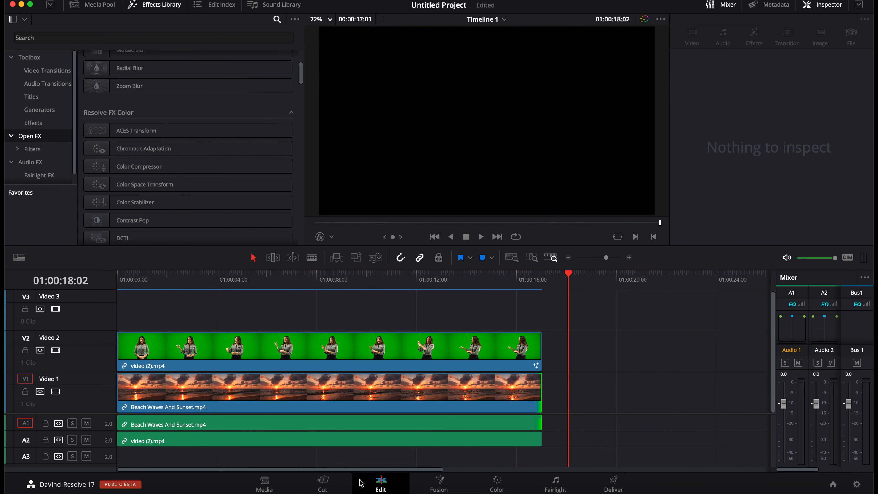
key("super+s")
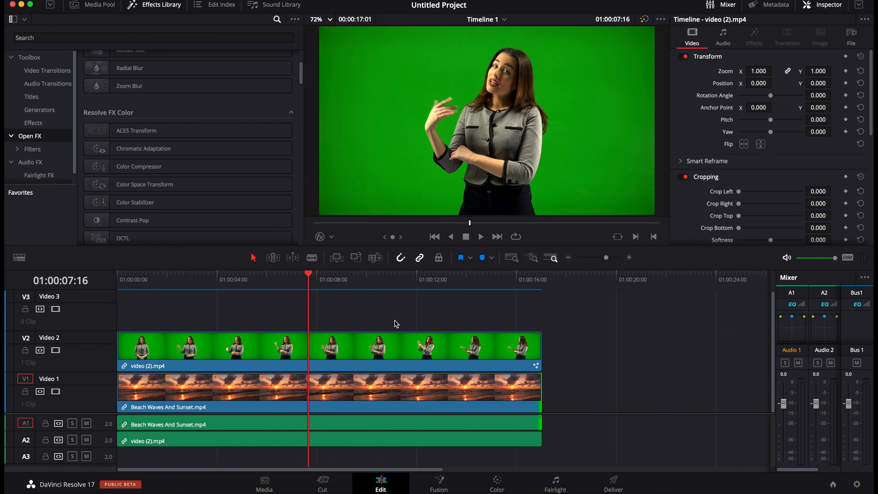
Find the 3D Keyer effect with the search term "keye" and apply it to the video (2).mp4 clip.
left_click(285, 282)
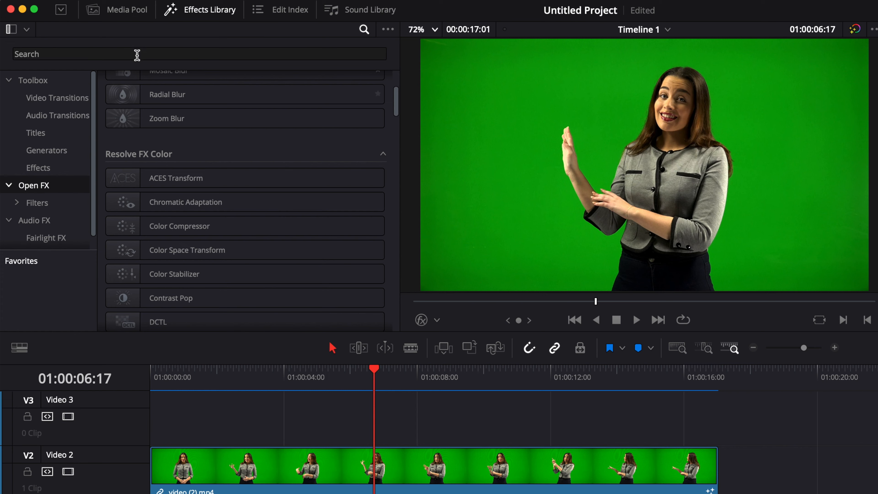
left_click(120, 52)
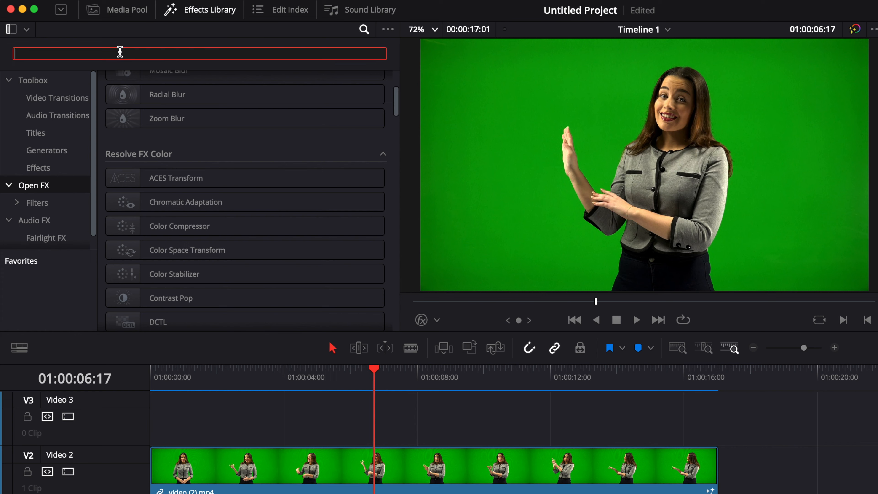
type("keye")
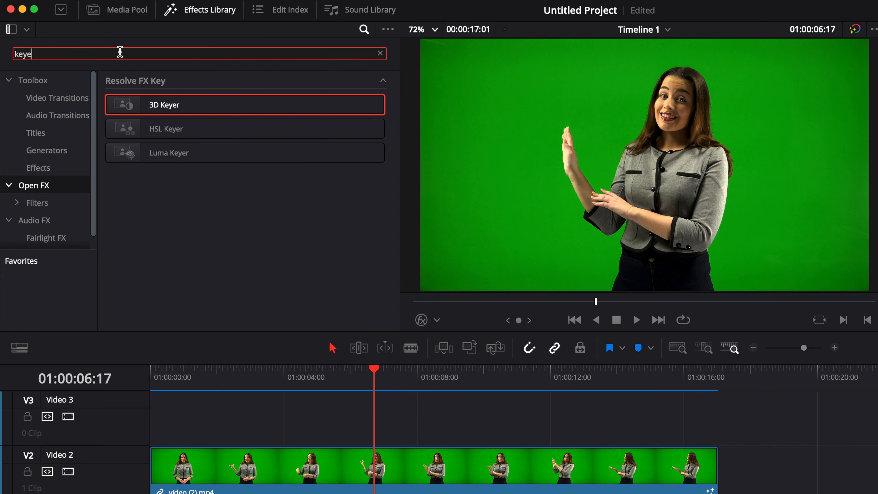
left_click(163, 107)
left_click_drag(164, 108, 368, 472)
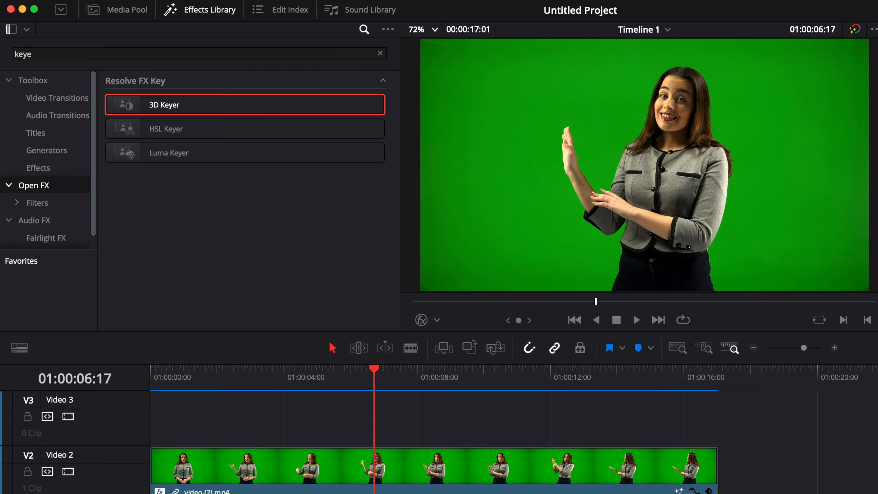
Enable the Open FX Overlay in the viewer and sample the green background with the 3D Keyer's picker.
left_click(719, 62)
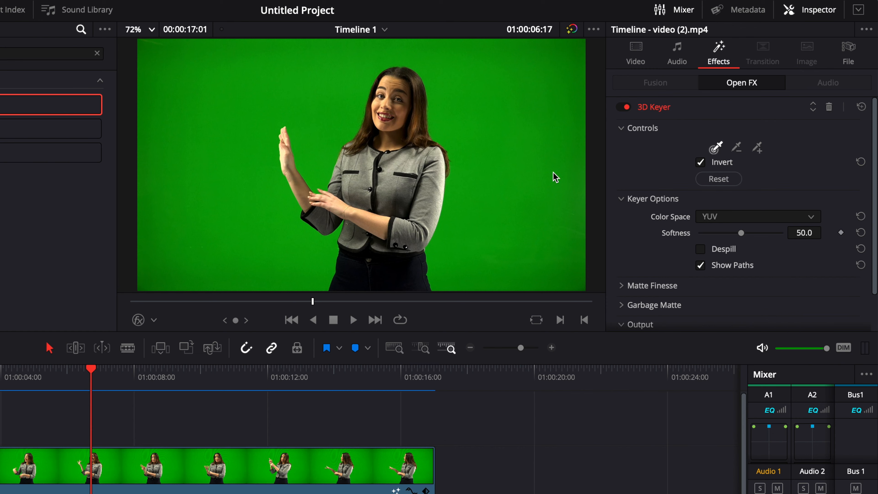
left_click(156, 326)
left_click(159, 340)
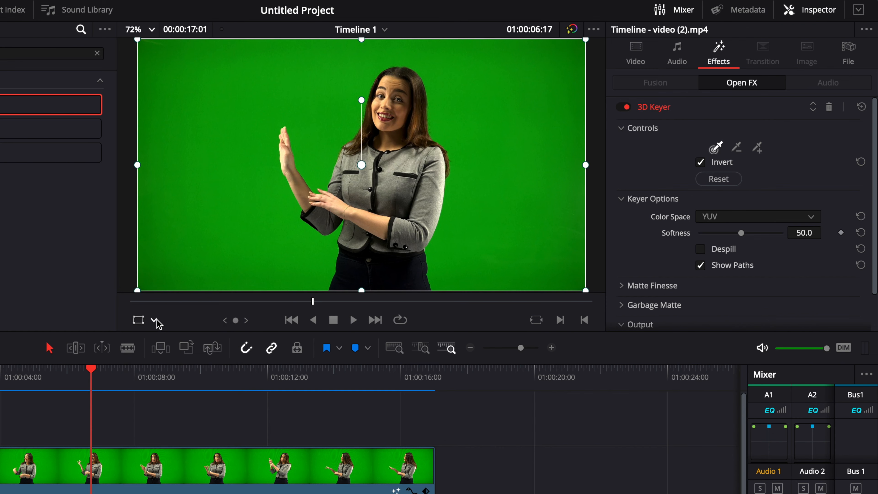
left_click(139, 320)
left_click(156, 321)
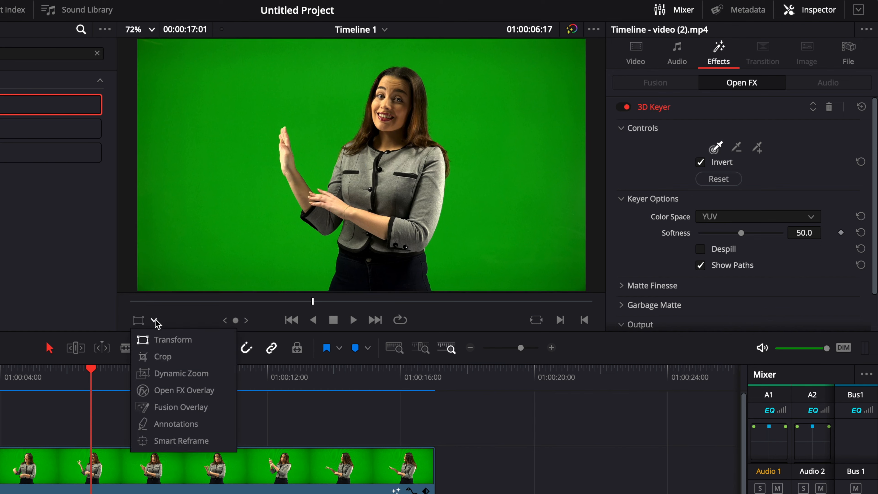
left_click(169, 392)
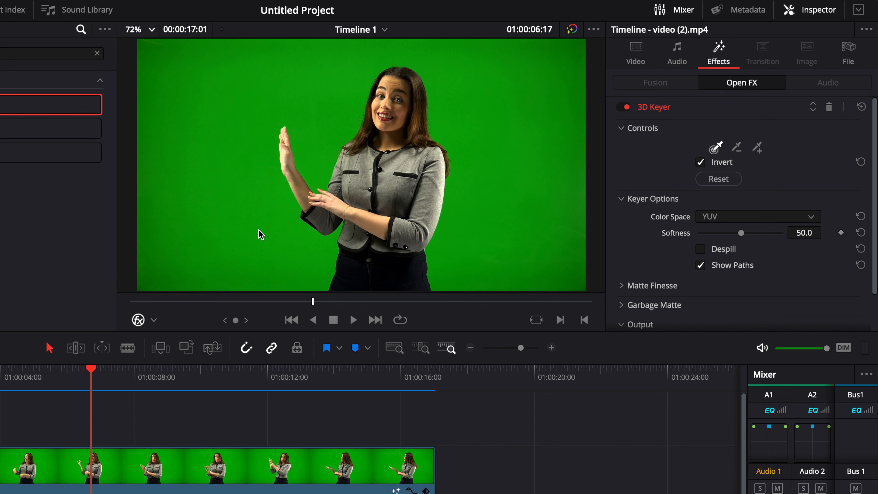
left_click(715, 150)
left_click(525, 113)
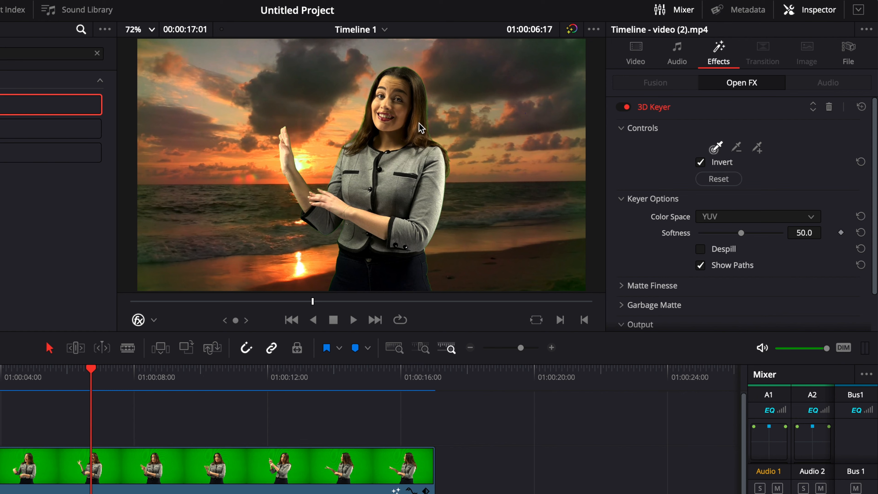
Add strokes to the 3D Keyer selection over leftover green along the frame's edges and beside the woman's raised hand.
left_click(757, 152)
left_click(757, 147)
left_click(758, 148)
mouse_move(490, 281)
left_mouse_down()
mouse_move(561, 266)
mouse_move(577, 209)
mouse_move(580, 110)
mouse_move(566, 59)
mouse_move(550, 47)
left_mouse_up()
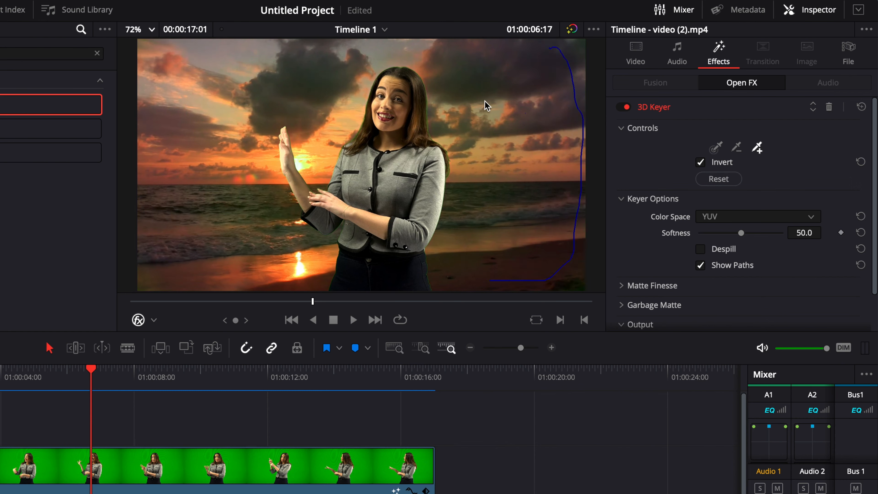
left_click_drag(192, 50, 136, 45)
left_click_drag(144, 257, 148, 295)
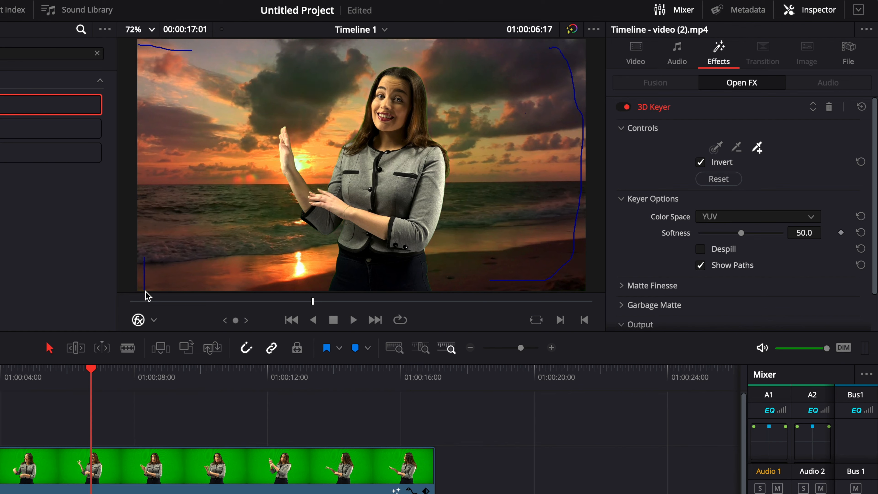
mouse_move(279, 267)
left_mouse_down()
mouse_move(253, 201)
mouse_move(253, 134)
mouse_move(264, 84)
mouse_move(292, 66)
left_mouse_up()
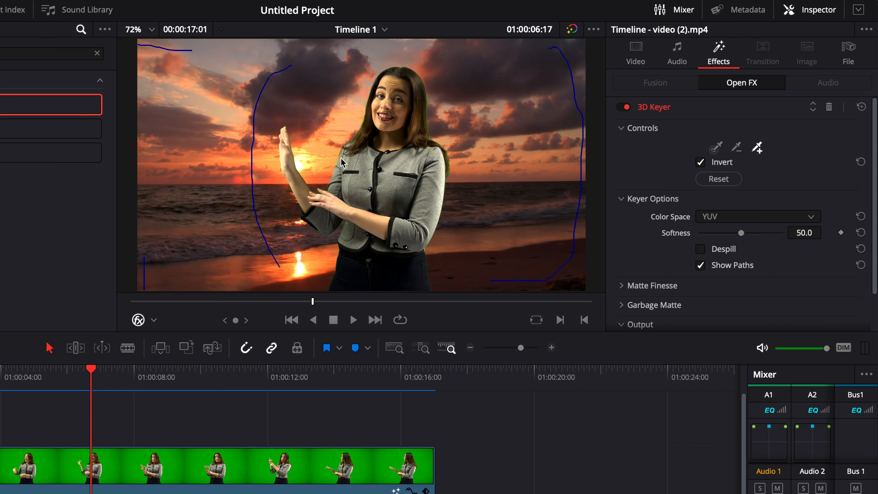
Enlarge the preview to 200% and enable Despill on the 3D Keyer, comparing the woman's edges with it off and on.
left_click(142, 30)
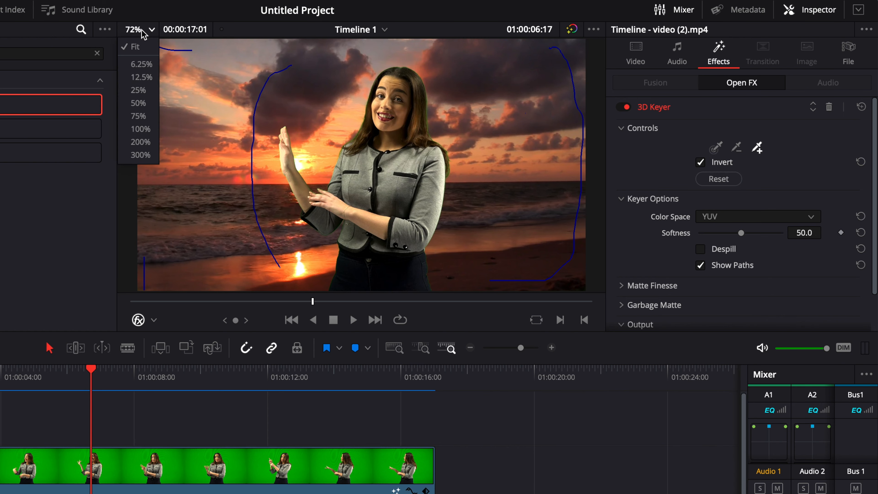
left_click(148, 129)
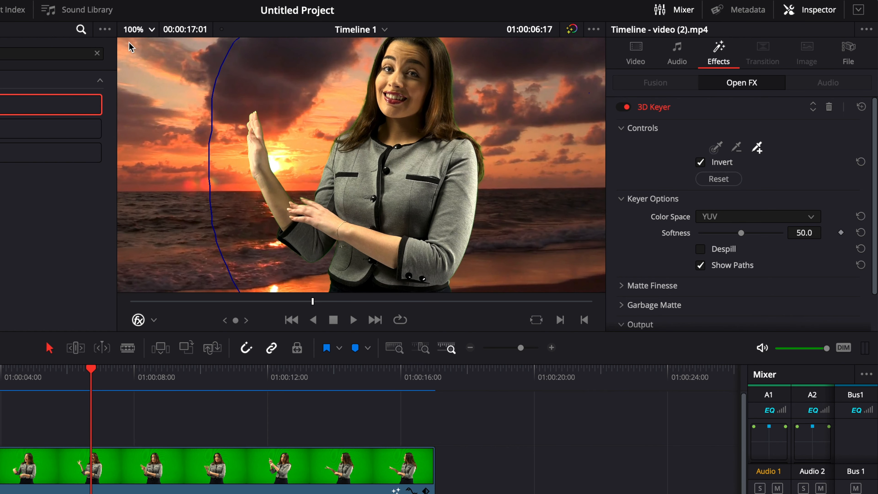
left_click(145, 31)
left_click(142, 143)
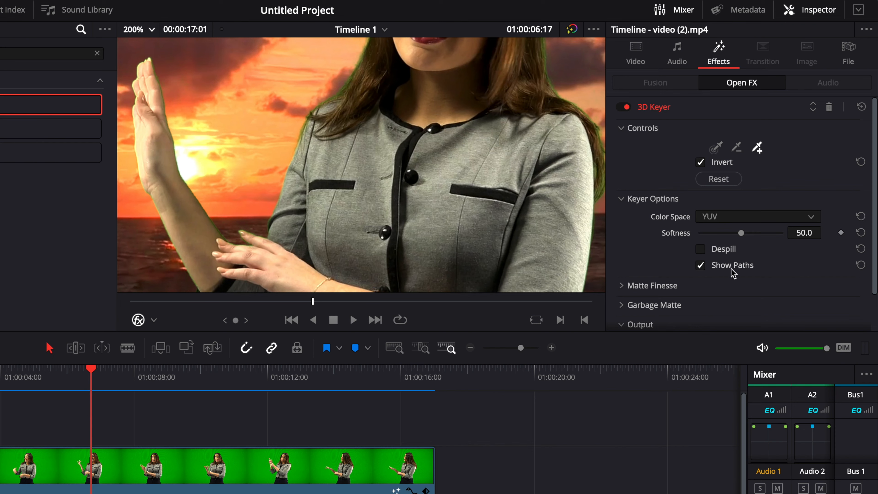
left_click(701, 249)
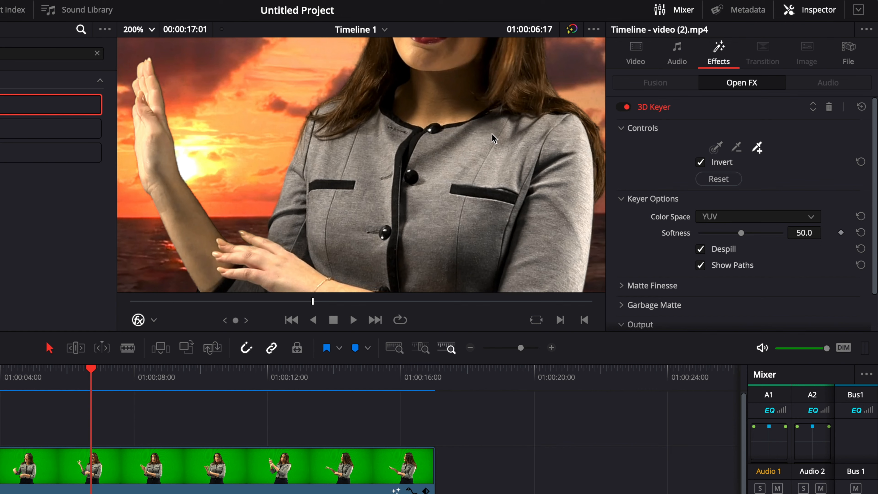
left_click(700, 250)
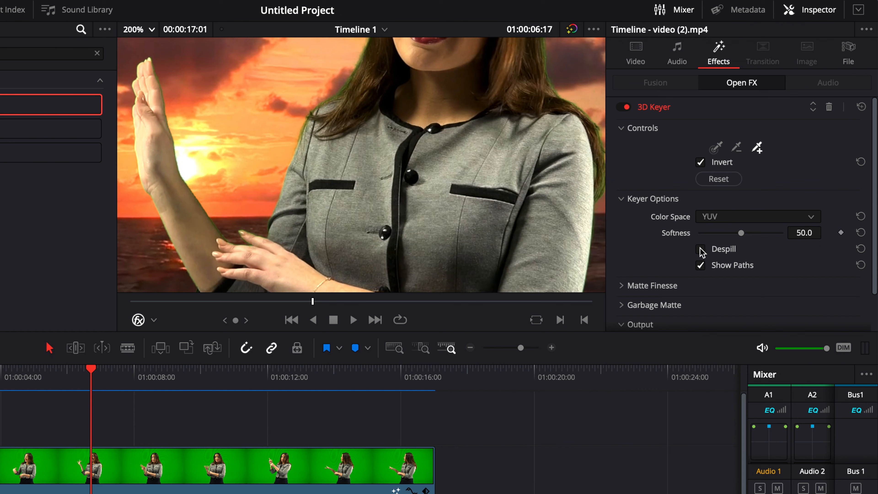
left_click(701, 250)
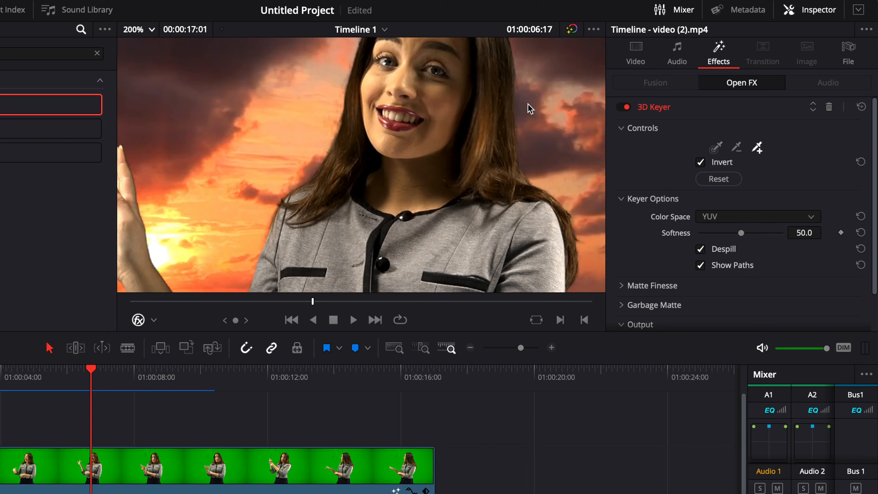
left_click(700, 250)
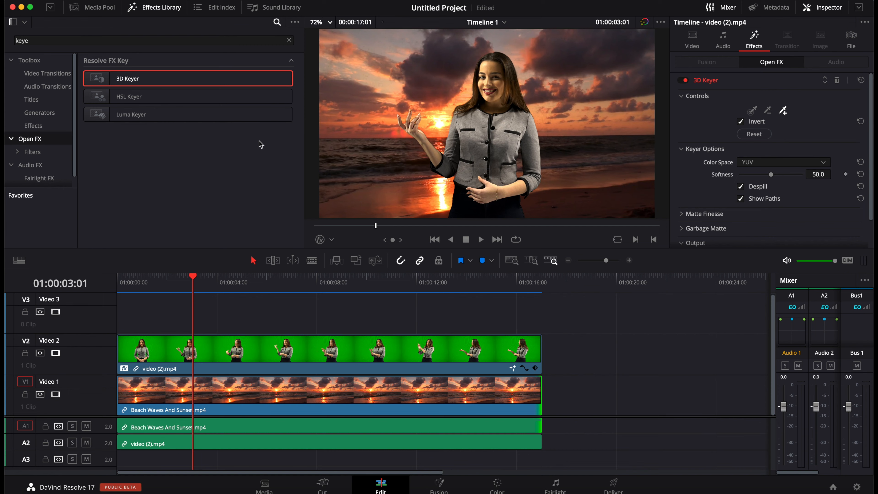
Clear the effects search and delete the 3D Keyer from the video (2).mp4 clip.
left_click(289, 41)
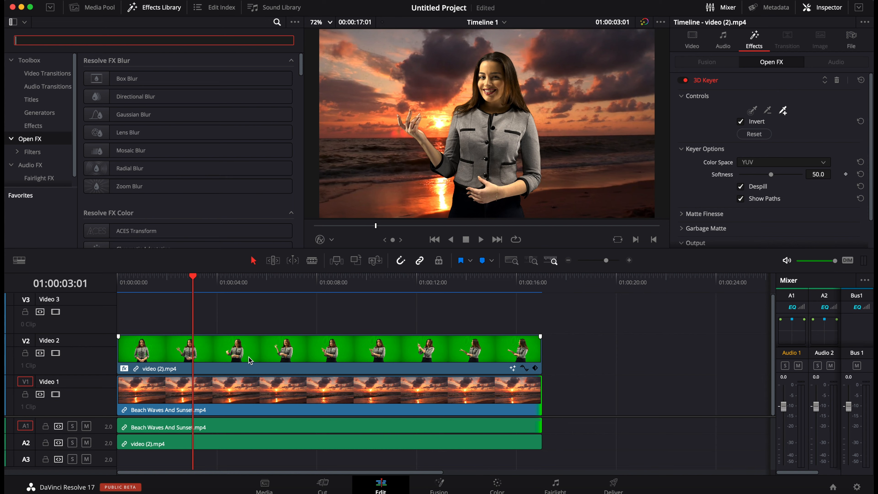
left_click(836, 80)
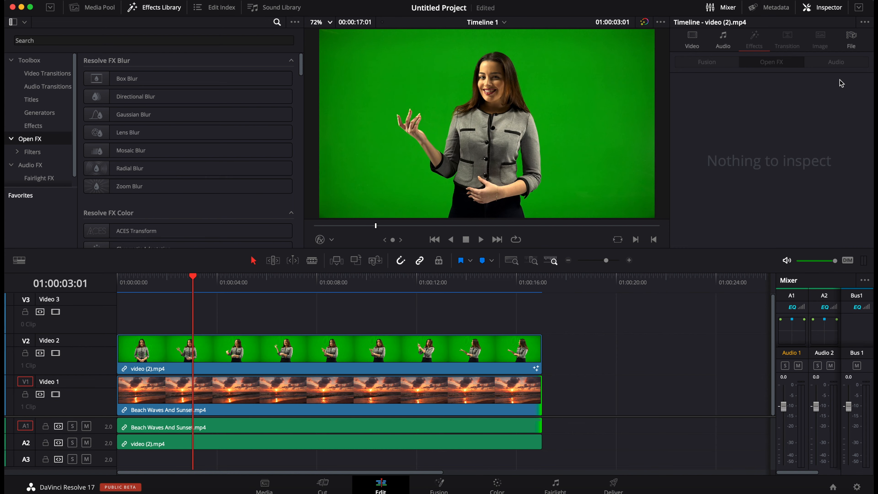
Open the video (2).mp4 clip in Fusion and move the MediaIn1 node farther away from MediaOut1.
left_click(274, 348)
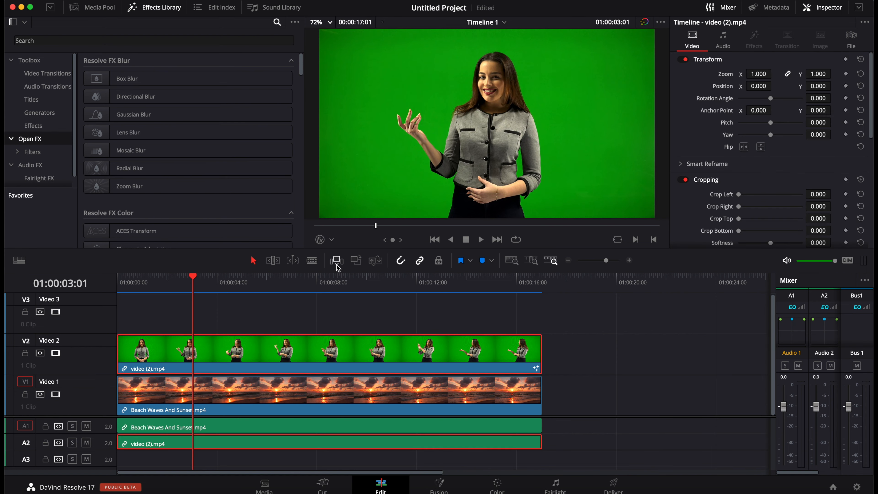
left_click(444, 489)
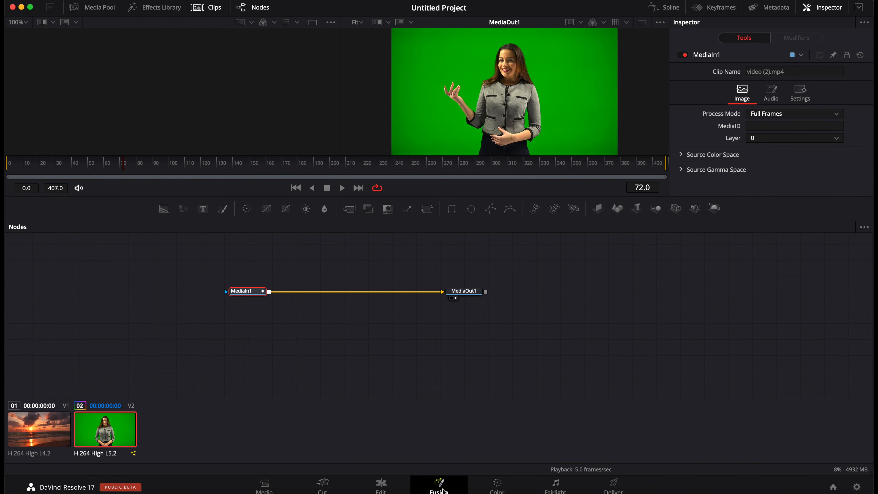
left_click_drag(243, 293, 219, 293)
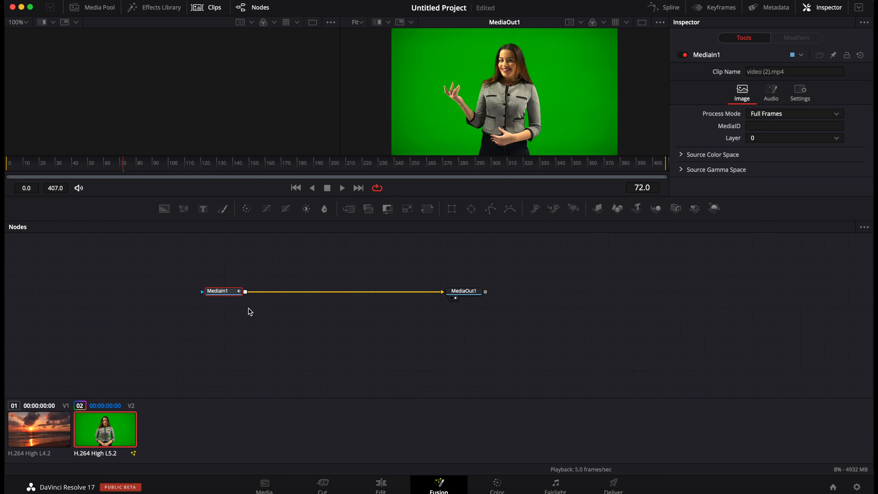
Search the Fusion tools for "keyer" and insert a Delta Keyer node between MediaIn1 and MediaOut1.
key("shift+space")
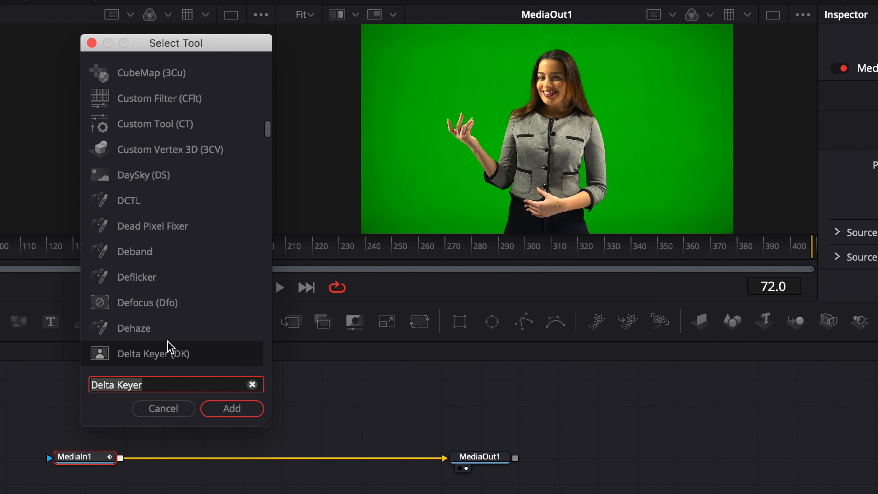
key("BackSpace")
type("keyer")
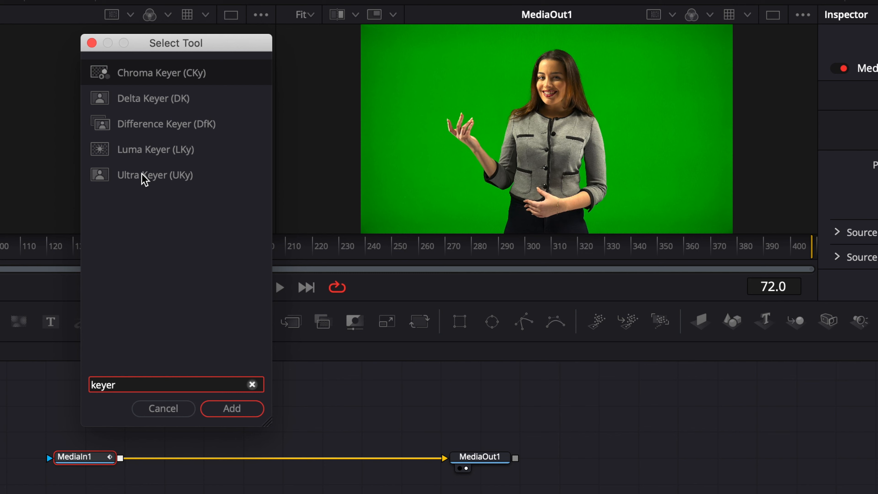
left_click(142, 100)
key("Return")
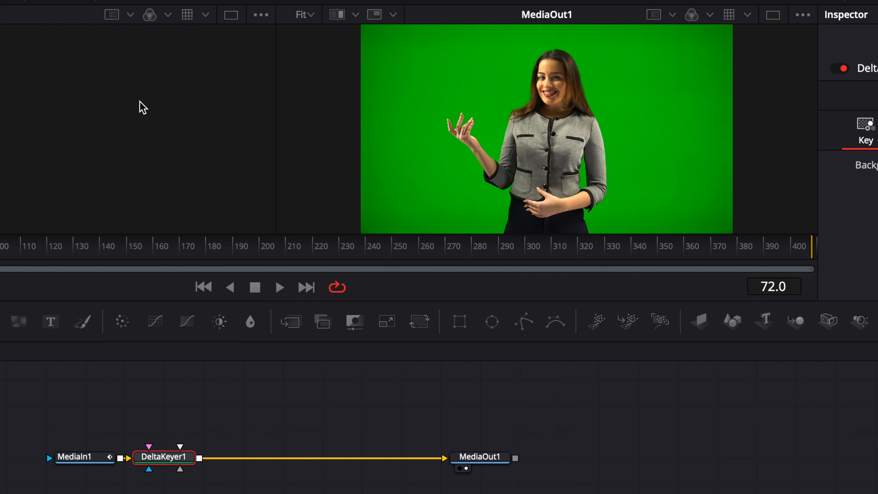
Space the Delta Keyer node away from MediaIn1 and sample the green screen as its Background Color.
left_click_drag(148, 466, 265, 465)
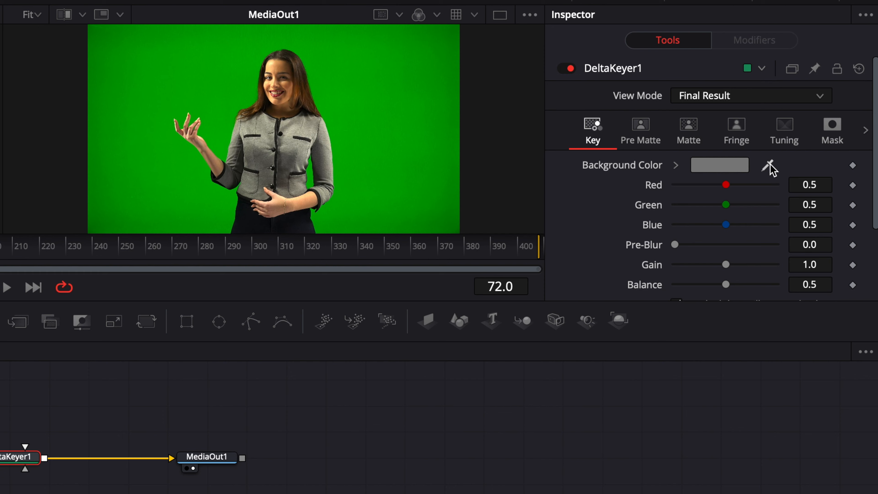
left_click_drag(769, 168, 403, 119)
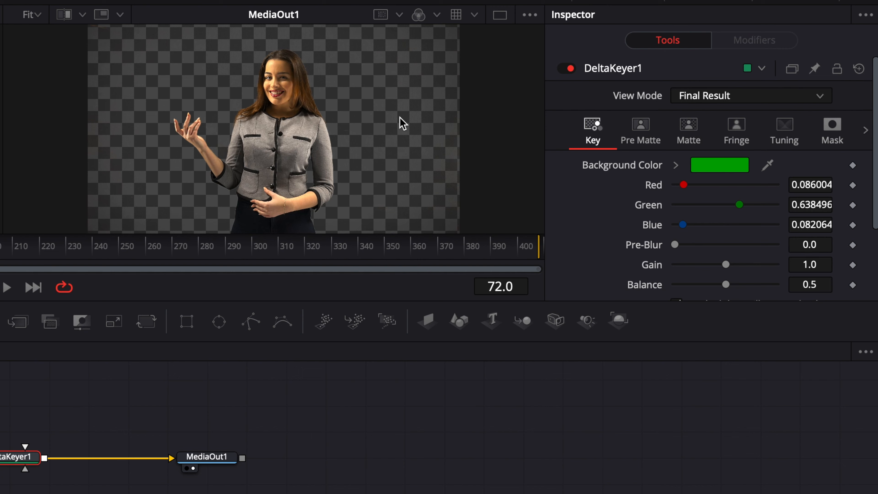
Examine the keyed edges around the woman's jacket, hair and face at 400% magnification.
left_click(38, 15)
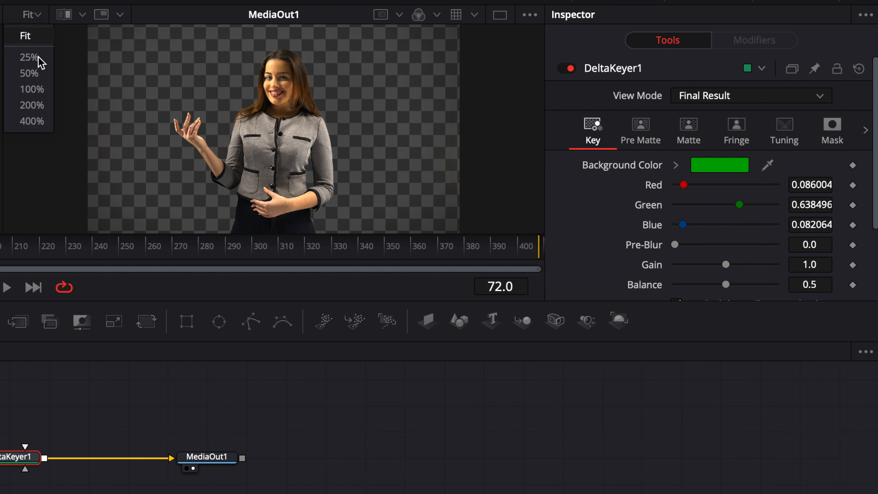
left_click(40, 122)
scroll(190, 150, "left", 8)
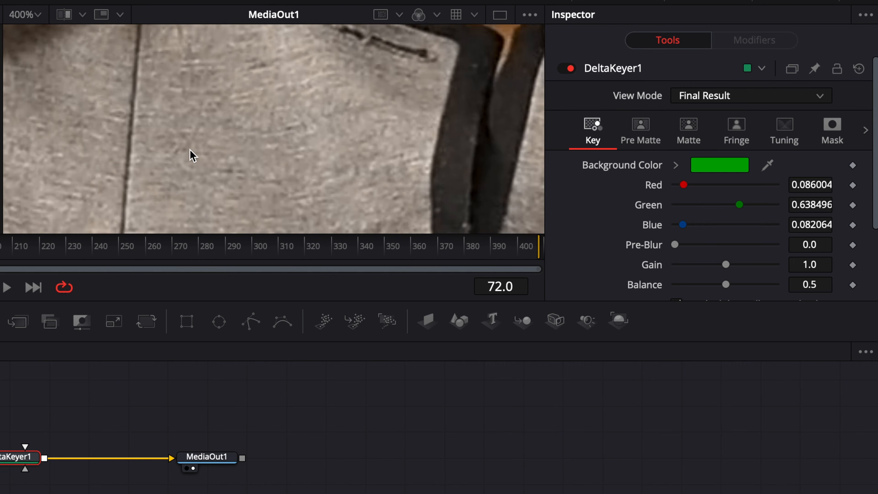
scroll(190, 149, "up", 7)
scroll(193, 155, "up", 8)
scroll(193, 155, "right", 5)
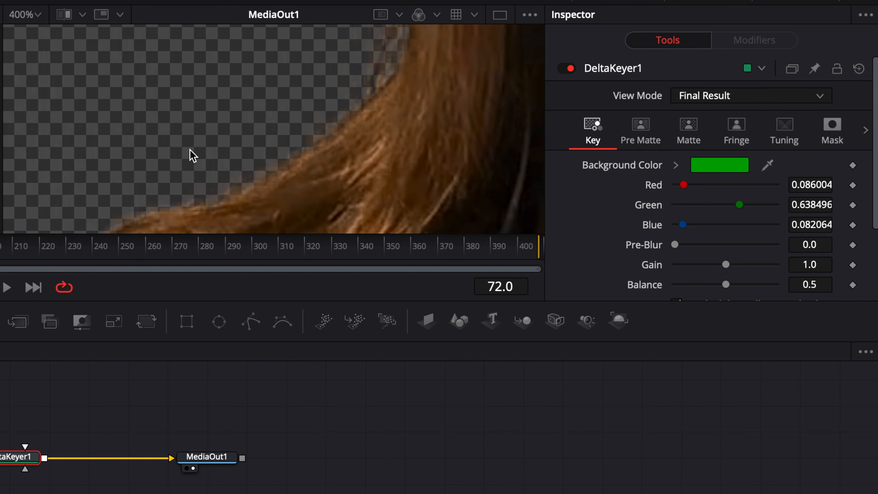
scroll(193, 156, "up", 8)
scroll(193, 155, "right", 4)
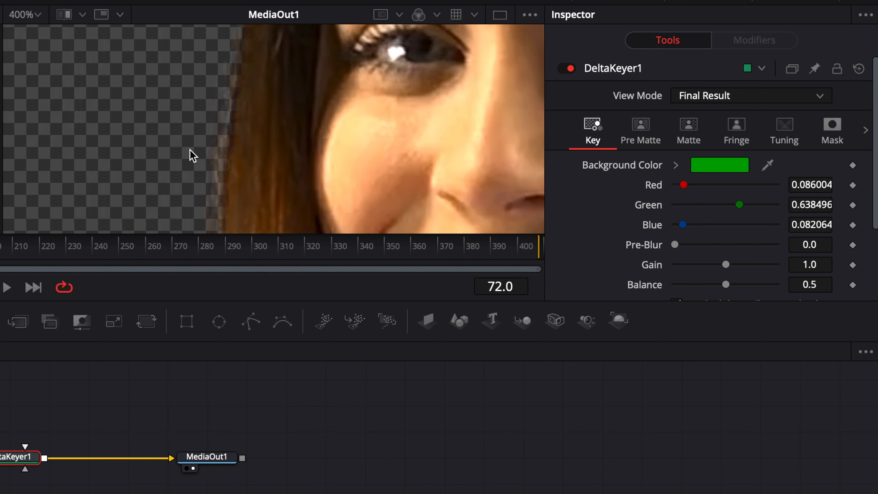
Examine the keyed hair edges around the woman's head at 400% magnification, then fit the whole frame in the viewer.
scroll(193, 156, "up", 8)
scroll(192, 156, "right", 5)
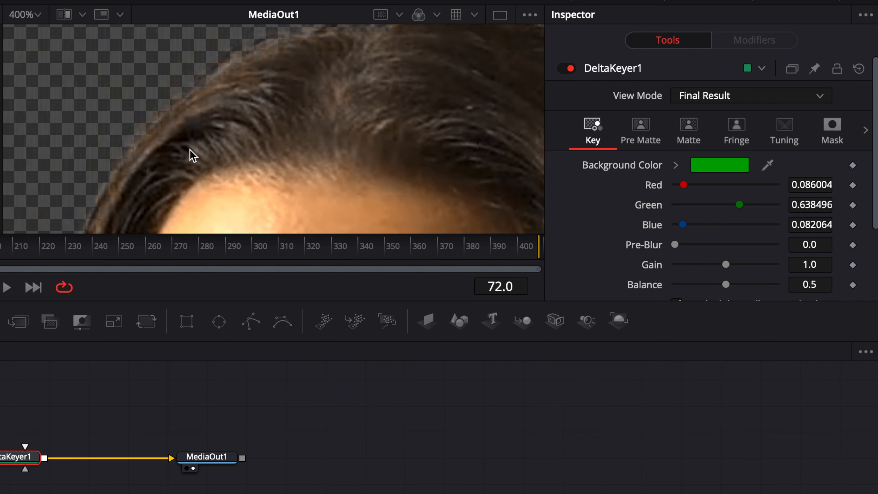
scroll(192, 156, "down", 5)
scroll(193, 156, "right", 4)
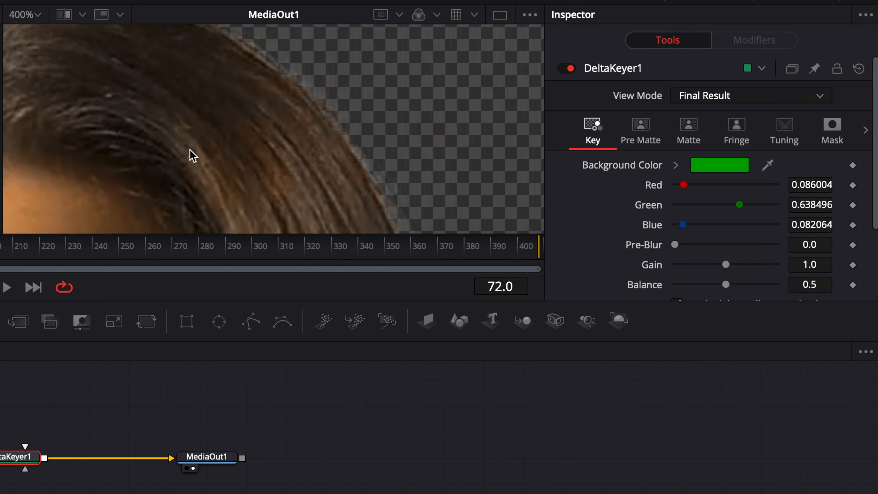
scroll(193, 156, "right", 2)
left_click(36, 16)
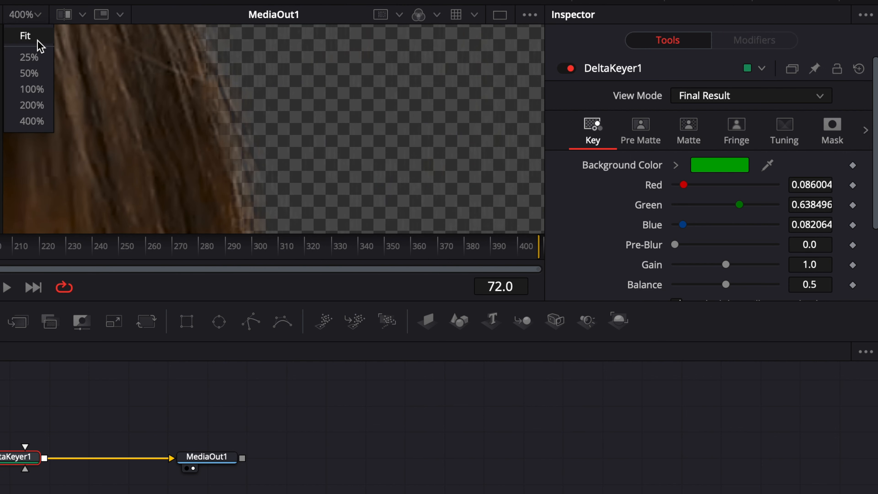
left_click(31, 36)
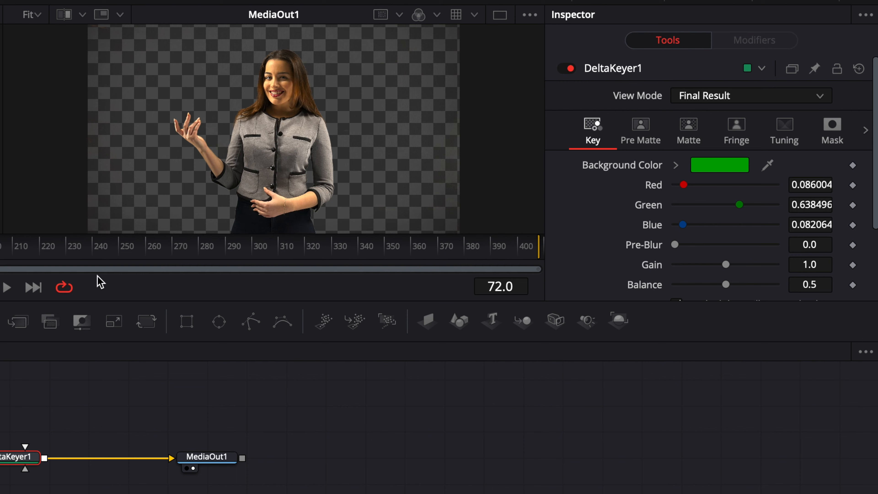
Go to frame 235 and set the Delta Keyer's matte Blur to 0.00063.
left_click(40, 251)
left_click_drag(44, 251, 79, 243)
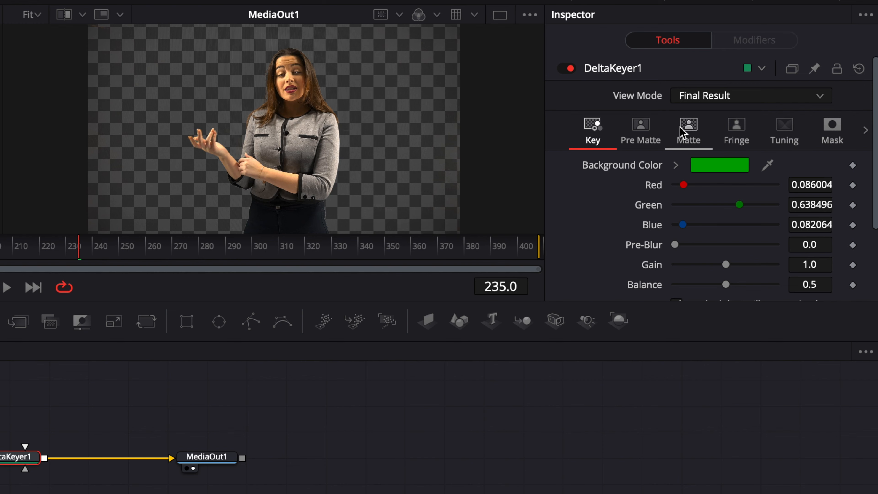
left_click(688, 133)
left_click_drag(676, 257, 680, 256)
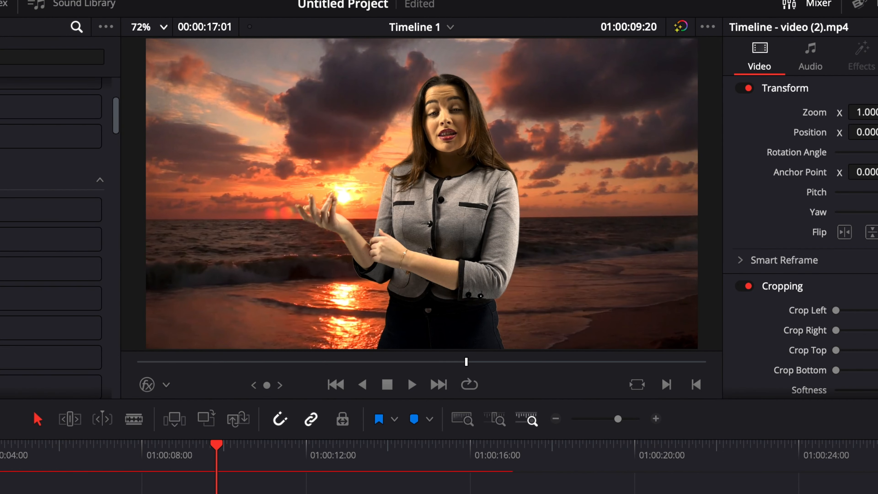
Play back the keyed woman over the beach sunset in Timeline 1 from an earlier point.
left_click(44, 460)
key("space")
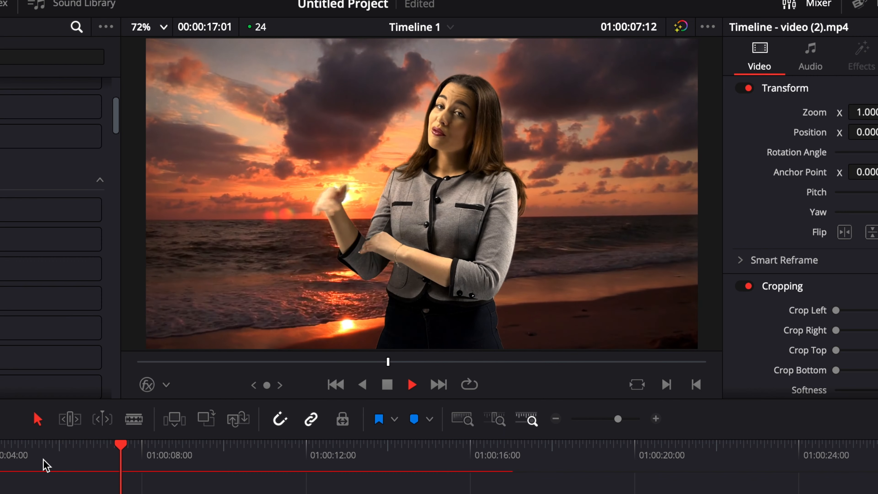
key("space")
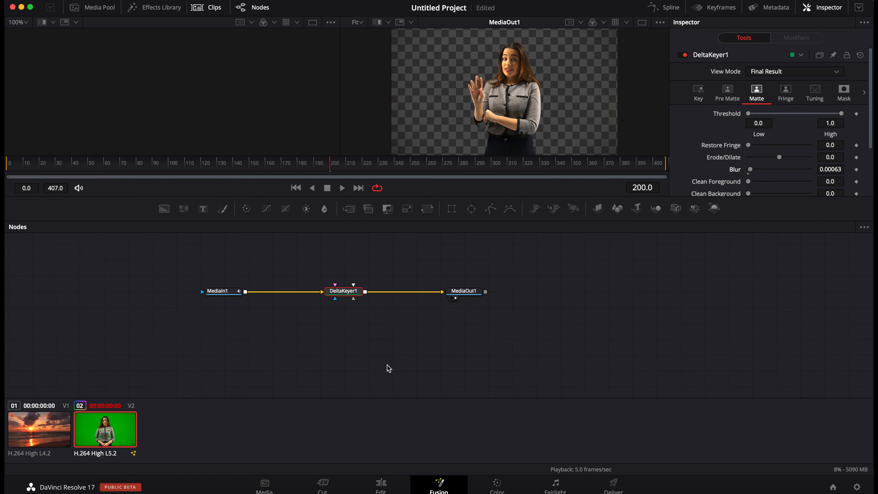
Add a white Background node below MediaIn1, merge the DeltaKeyer1 output over it, and feed the result into MediaOut1.
left_click_drag(164, 212, 233, 342)
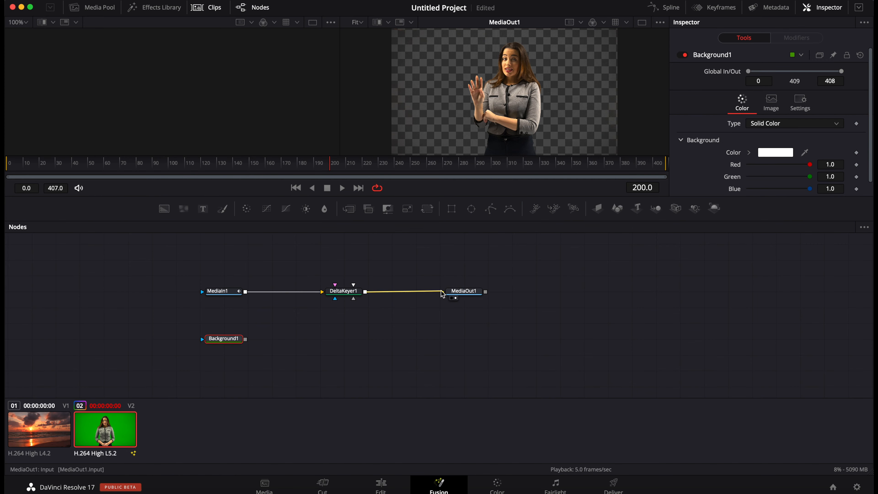
left_click_drag(442, 294, 246, 339)
left_click_drag(366, 342, 442, 292)
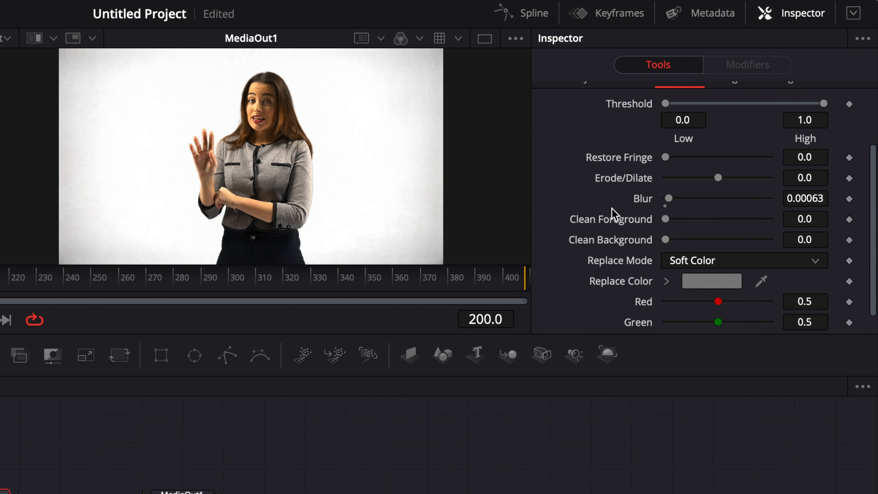
Set the Delta Keyer's matte Clean Background value to 0.01.
left_click_drag(664, 239, 802, 243)
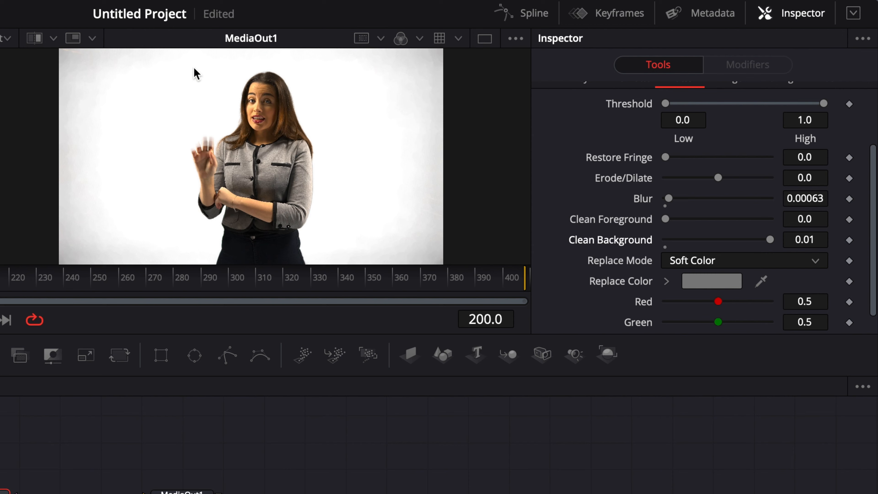